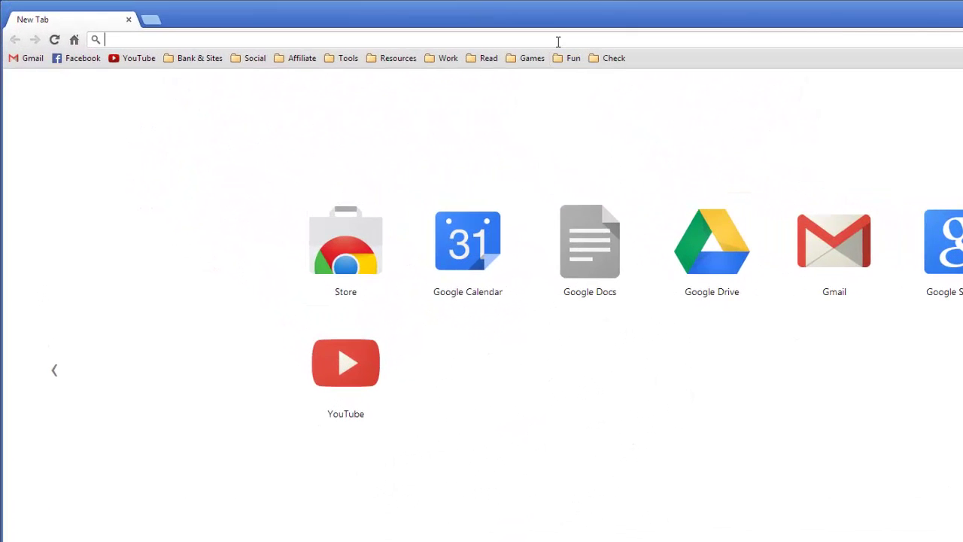
Step: Search for 'DVD decrypter' and open the dvddecrypter.org.uk mirror page offering version 3.5.4.0
text(DVD decrypter)
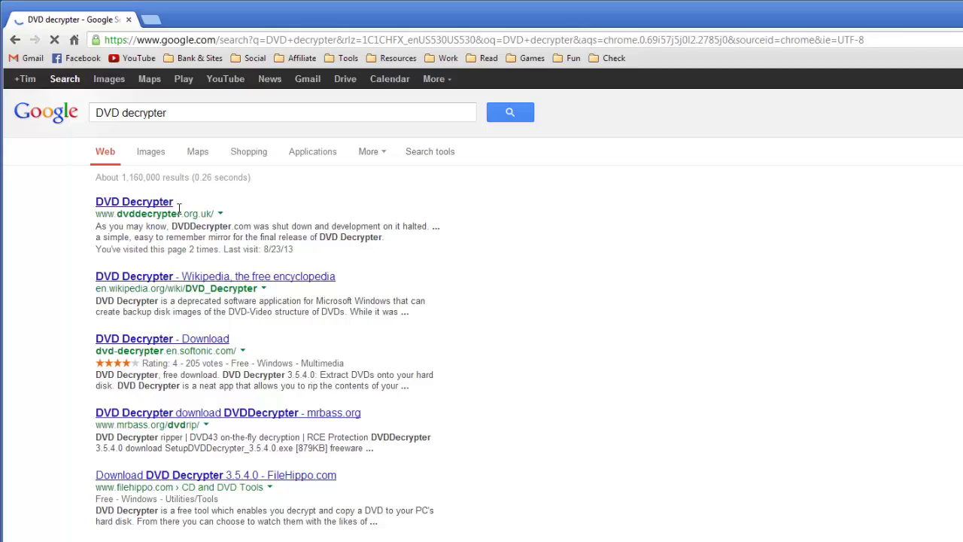
click(142, 208)
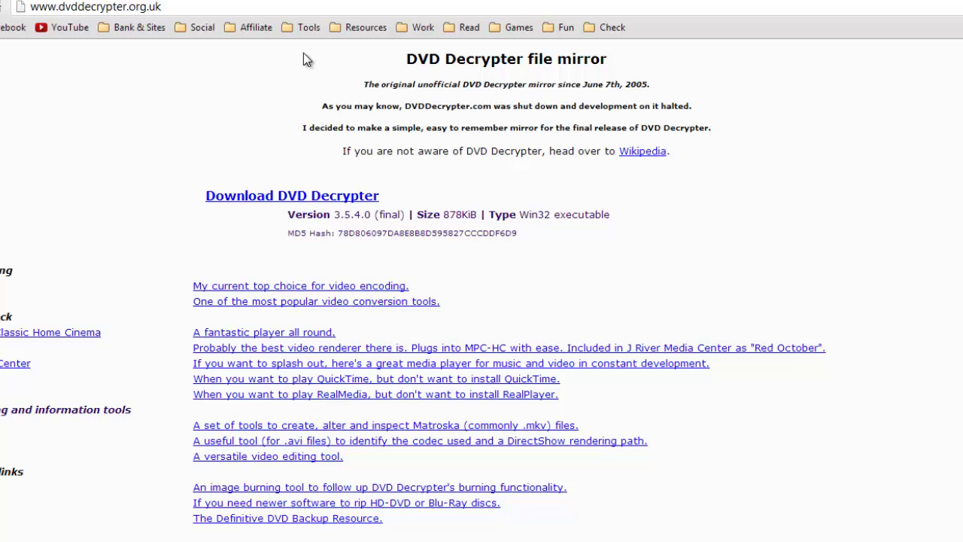
Step: Search for handbrake, go to handbrake.fr and download the HandBrake 0.9.9 Windows installer
click(361, 39)
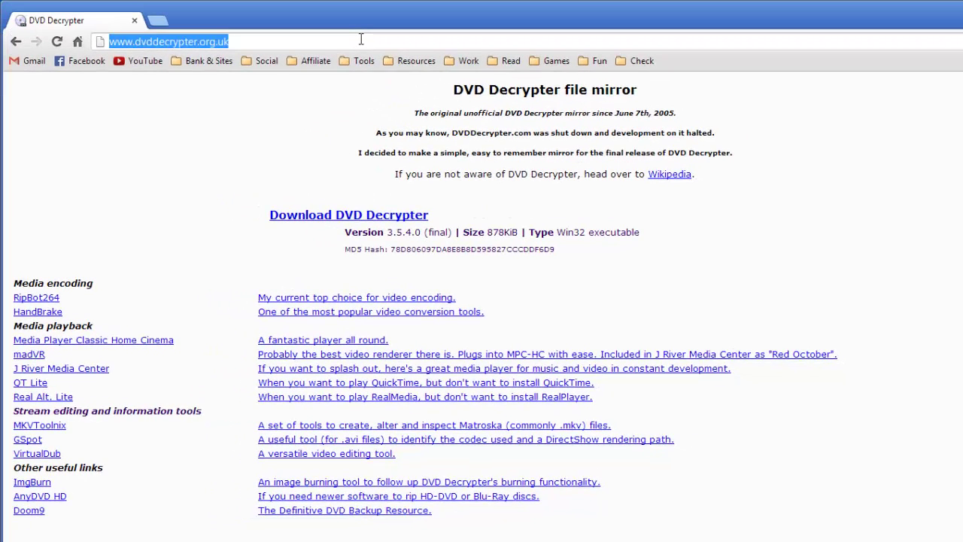
text(handbrake)
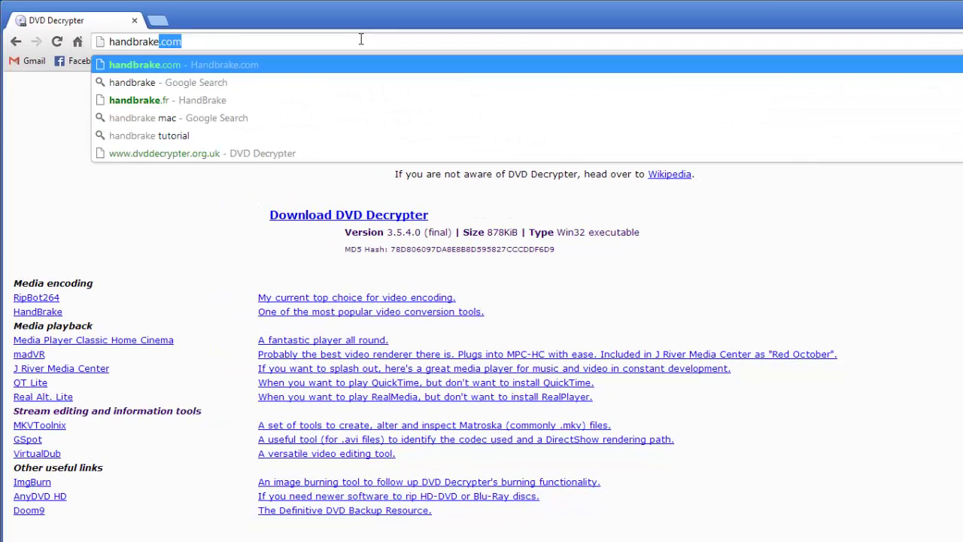
key(BackSpace)
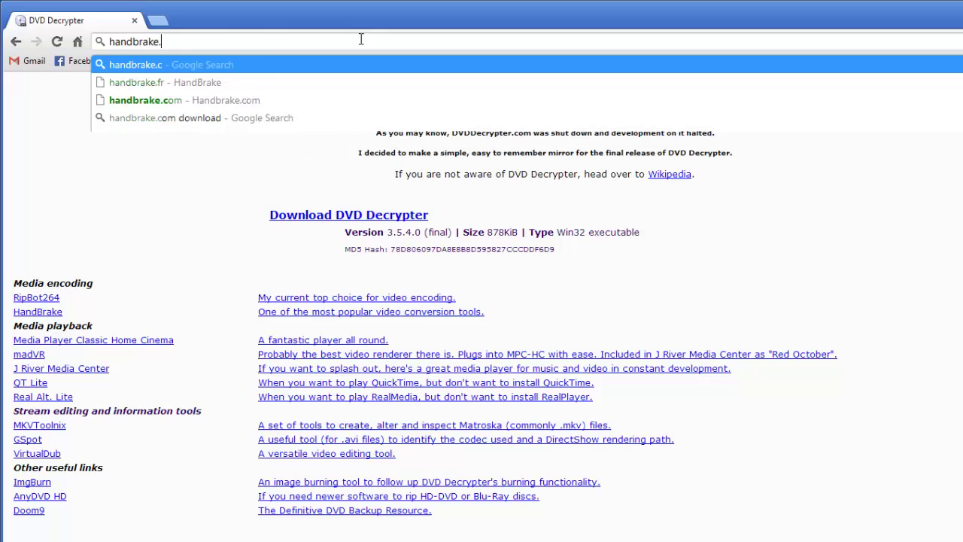
key(Return)
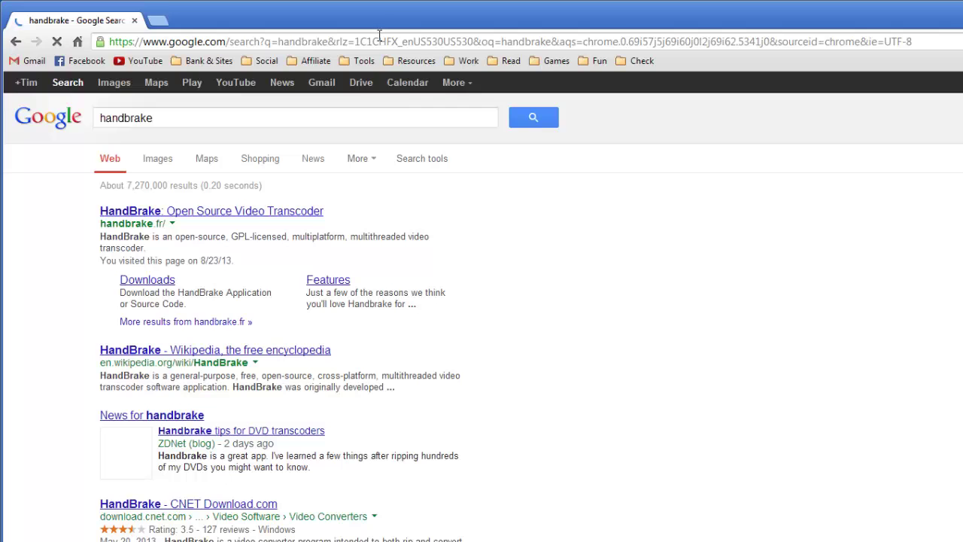
click(265, 215)
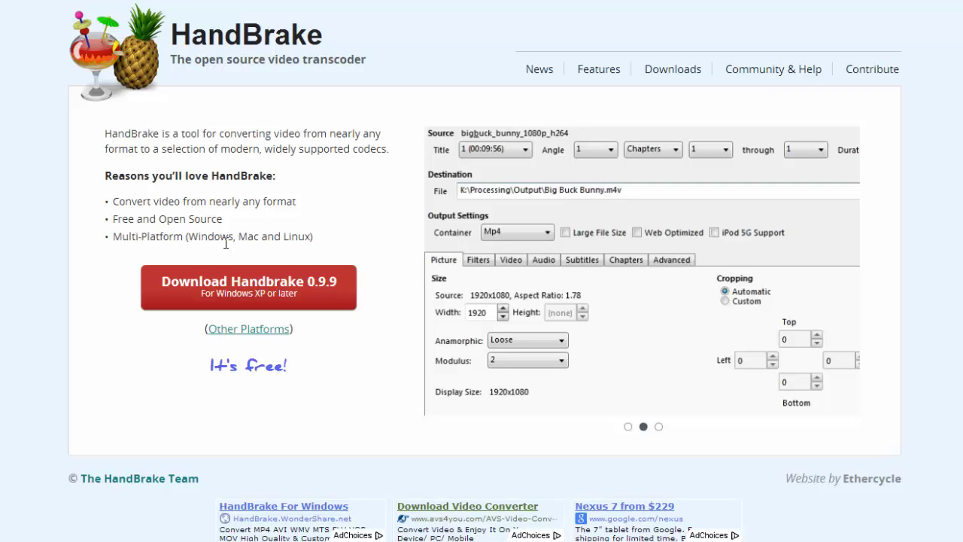
click(260, 287)
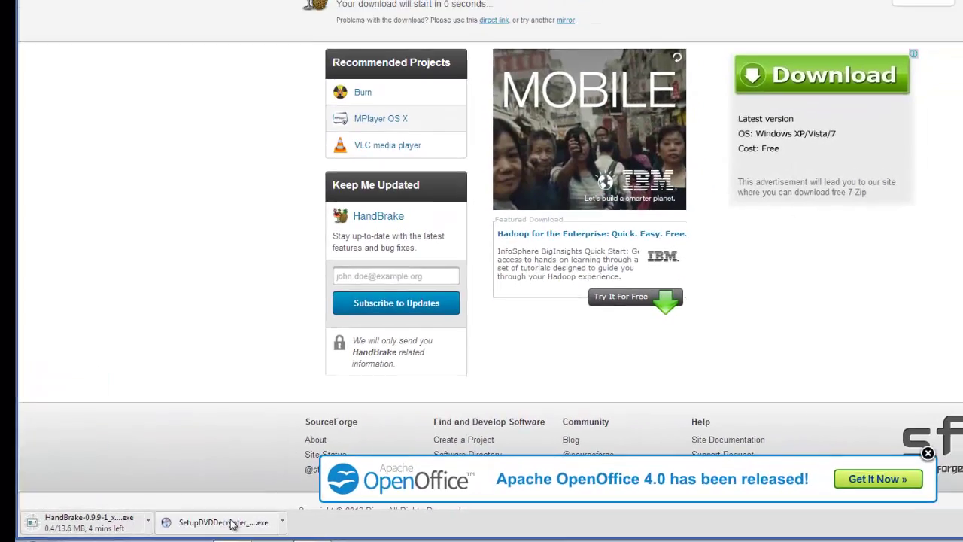
Step: Install DVD Decrypter 3.5.4.0 with Full components and default location, declining update checks, then launch it
click(231, 524)
click(715, 316)
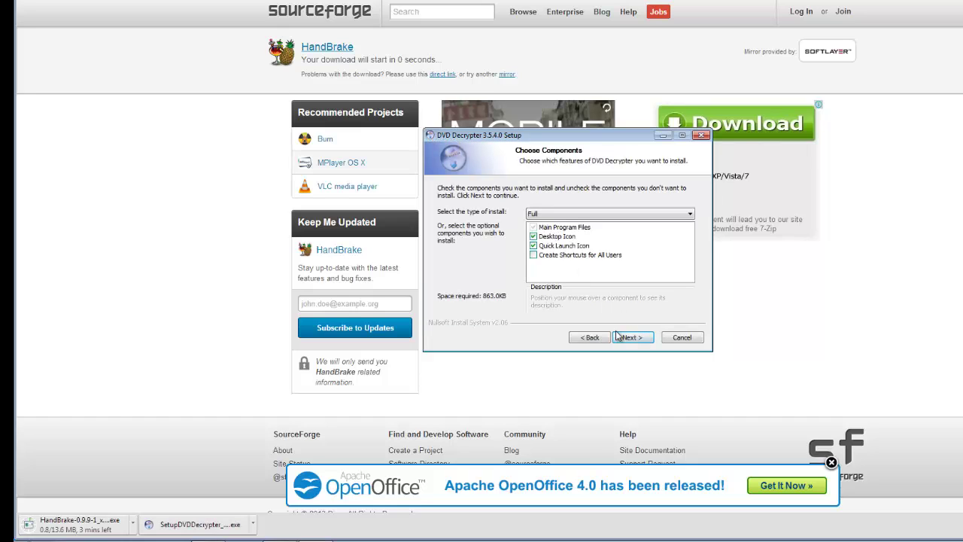
click(631, 340)
click(633, 339)
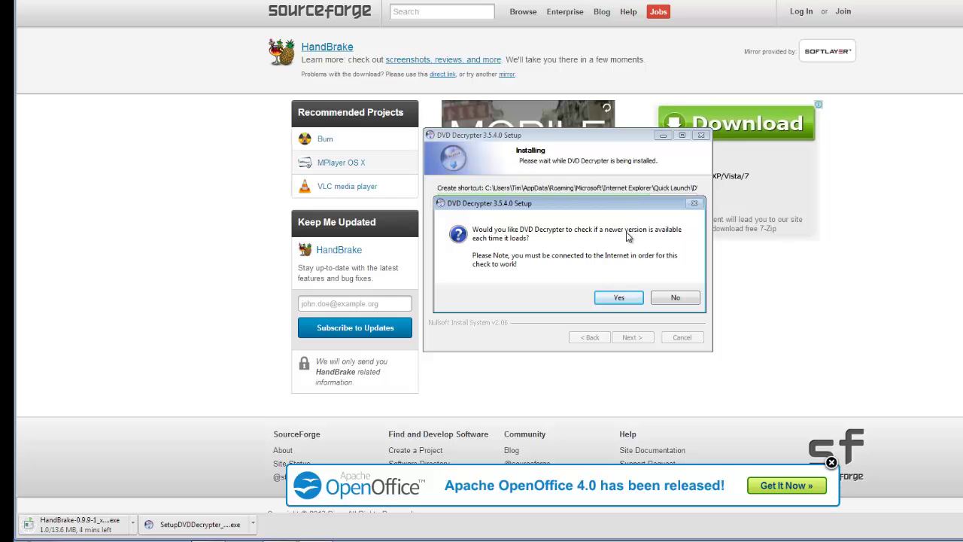
click(684, 301)
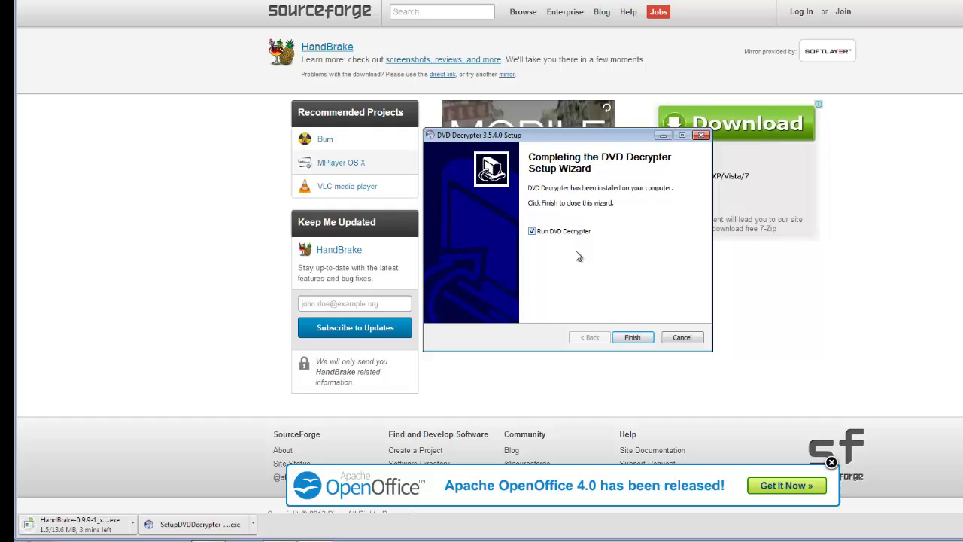
click(632, 338)
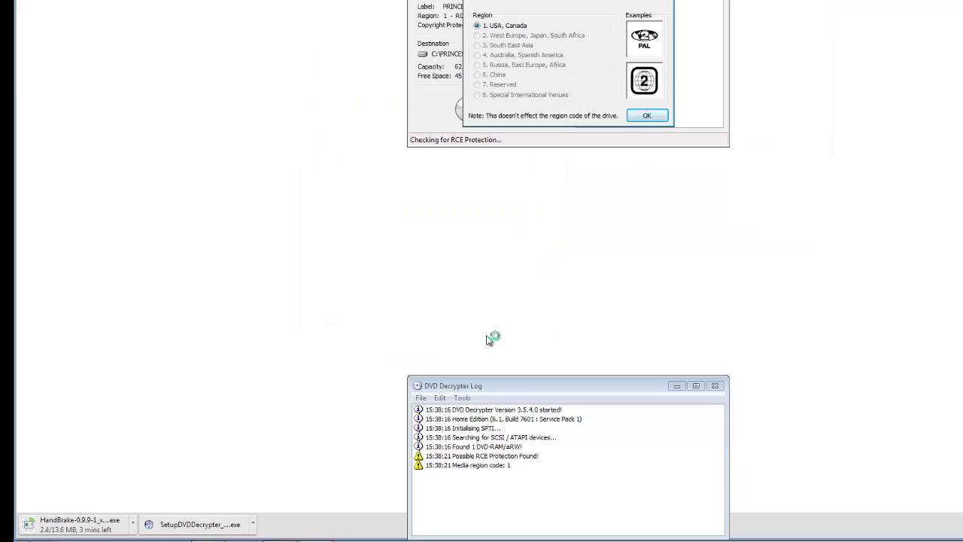
Step: Confirm Region 1, pick the HL-DT-ST drive as source, and decrypt the disc to C:\PRINCESS_BRIDE_CE\VIDEO_TS
click(646, 115)
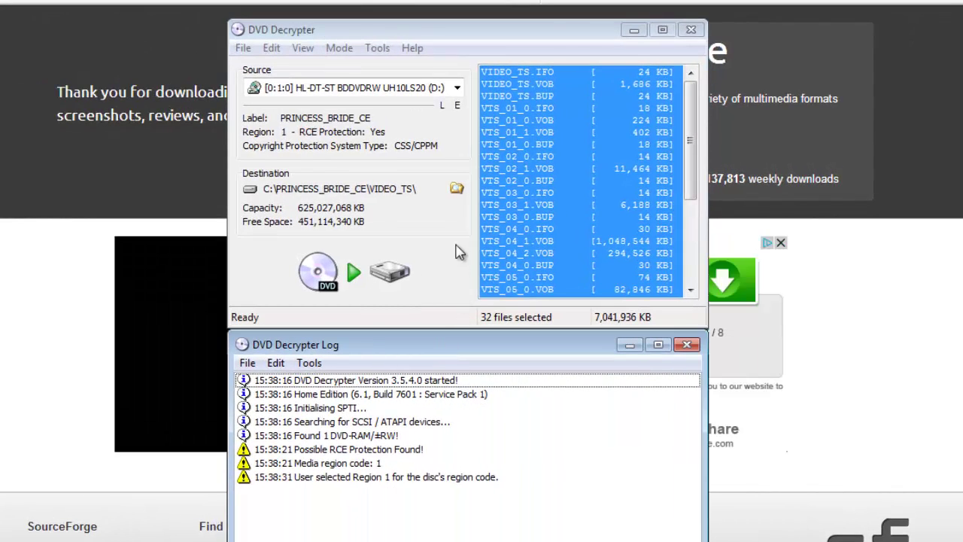
click(457, 89)
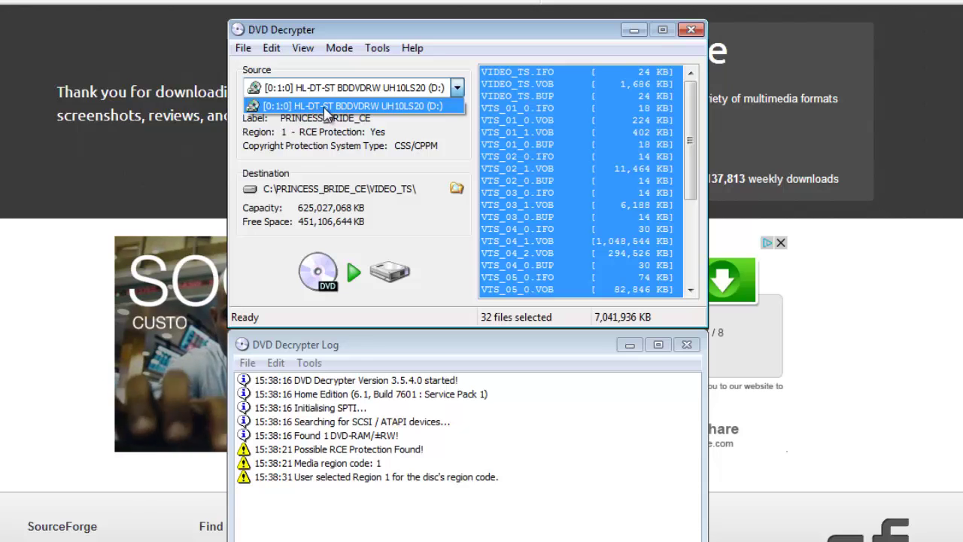
click(325, 110)
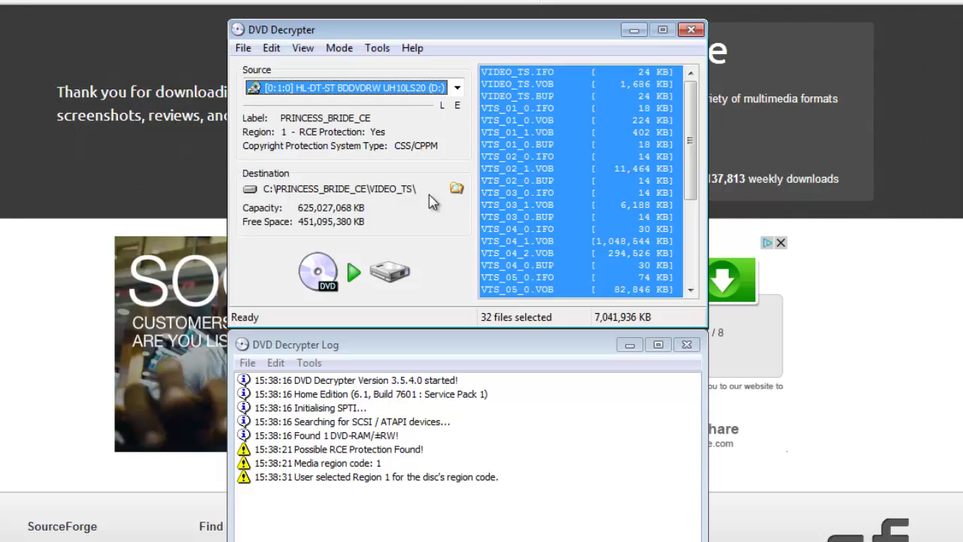
click(457, 189)
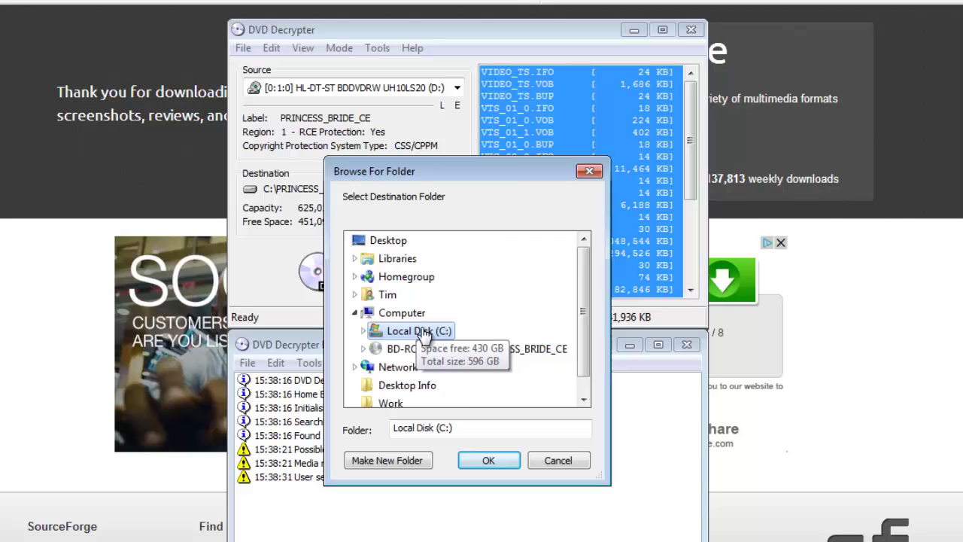
click(590, 171)
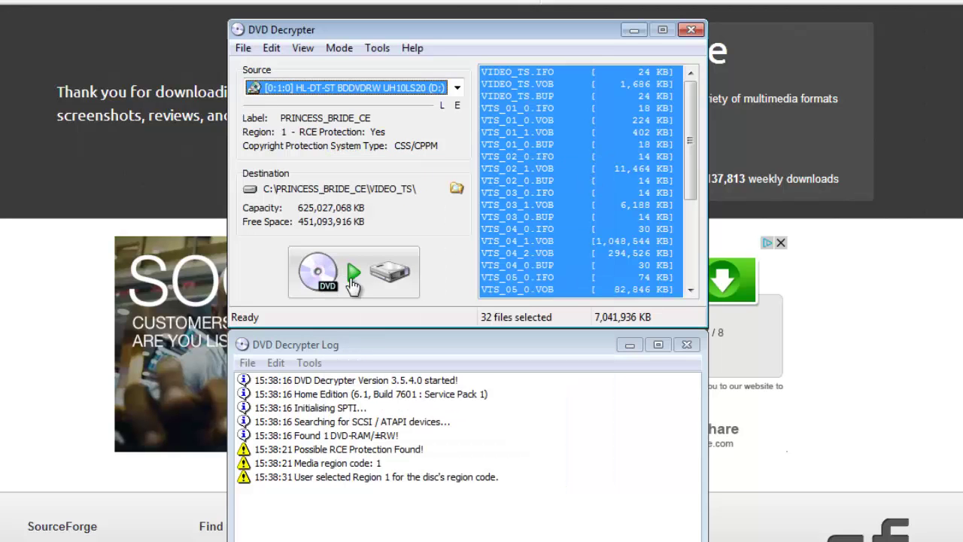
click(353, 278)
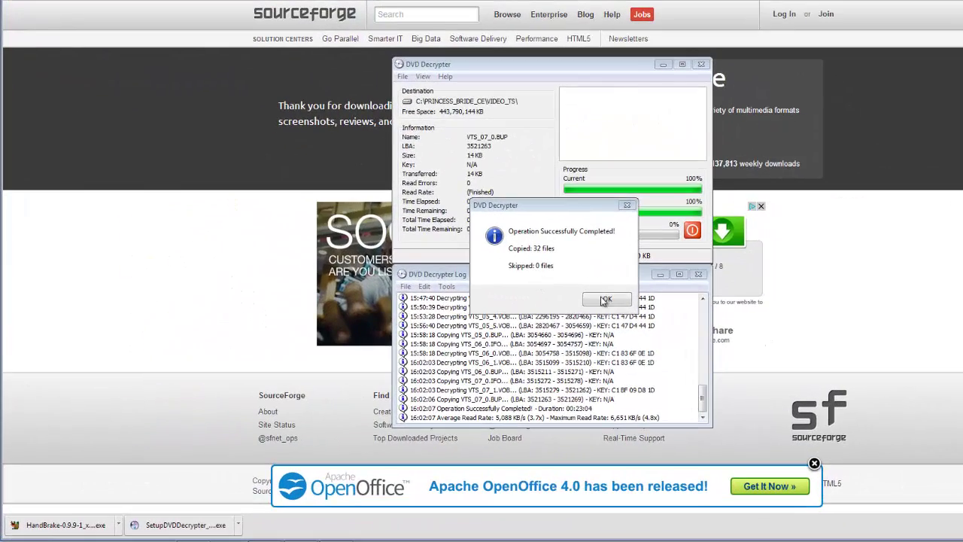
Step: Dismiss the rip-complete message and install HandBrake 0.9.9.1 to the default location
click(606, 299)
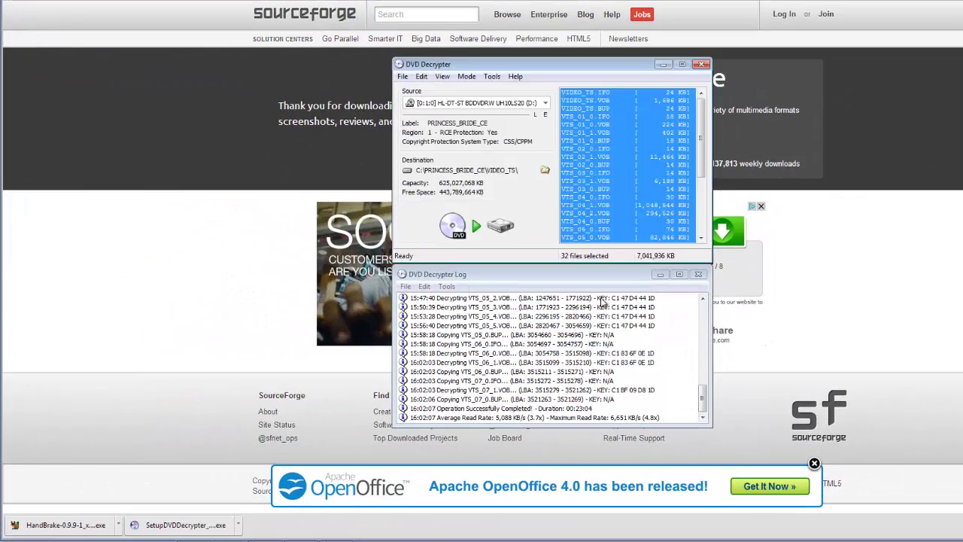
click(89, 531)
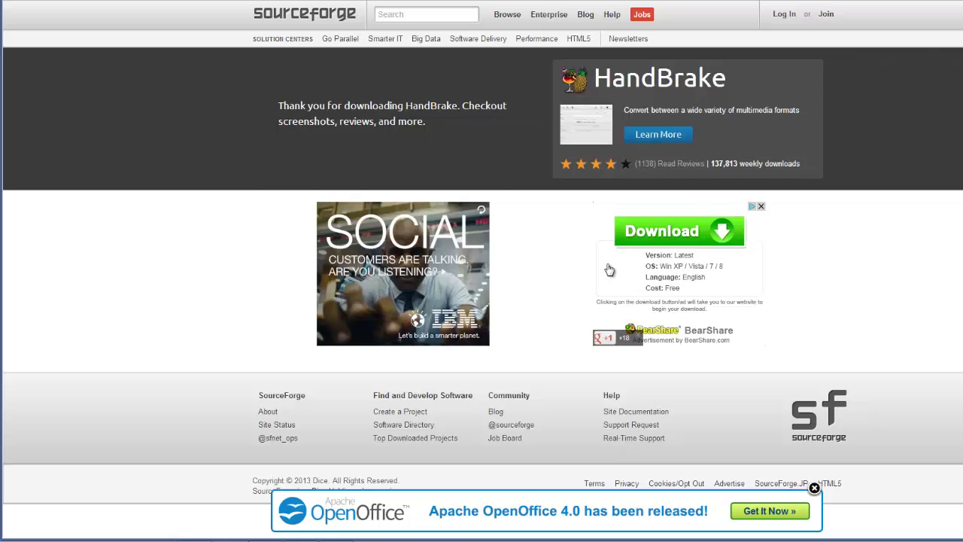
click(613, 341)
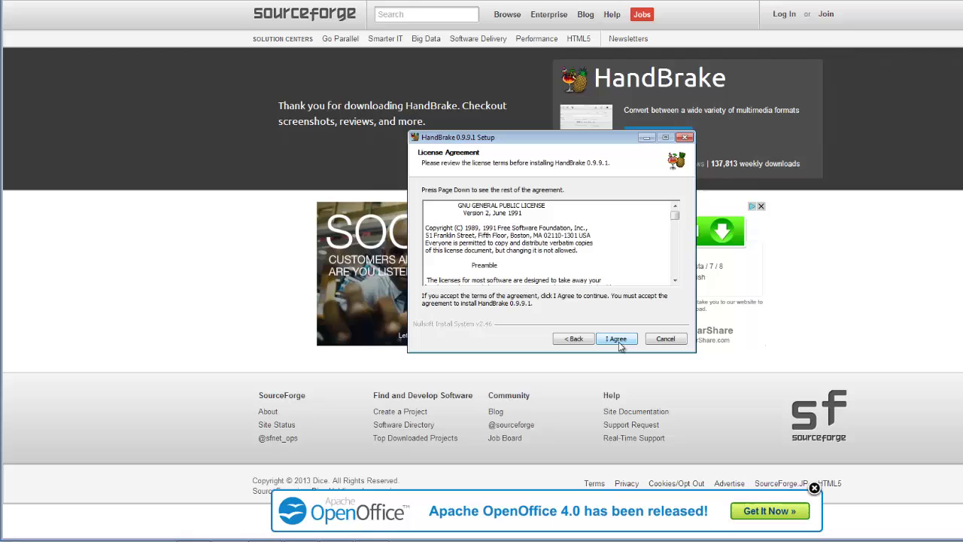
click(617, 340)
click(618, 340)
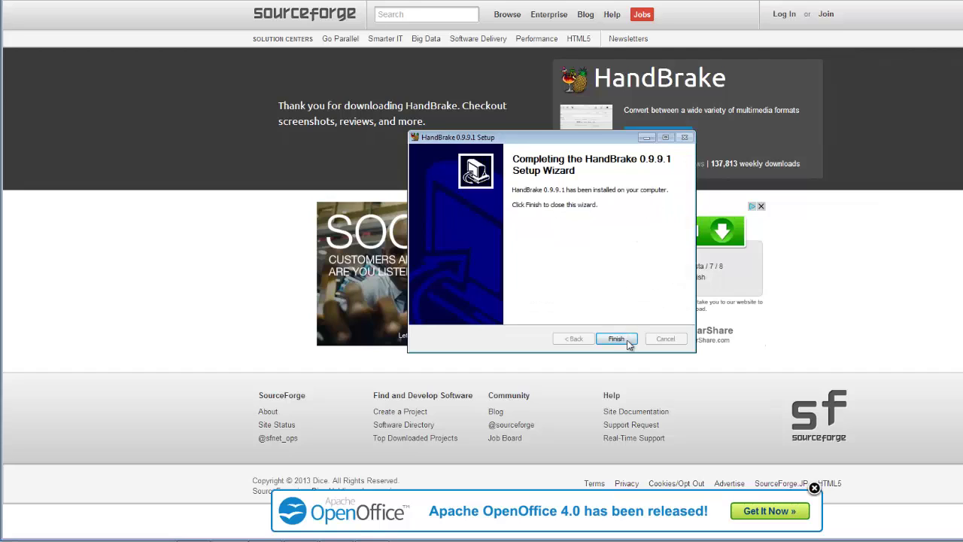
click(617, 339)
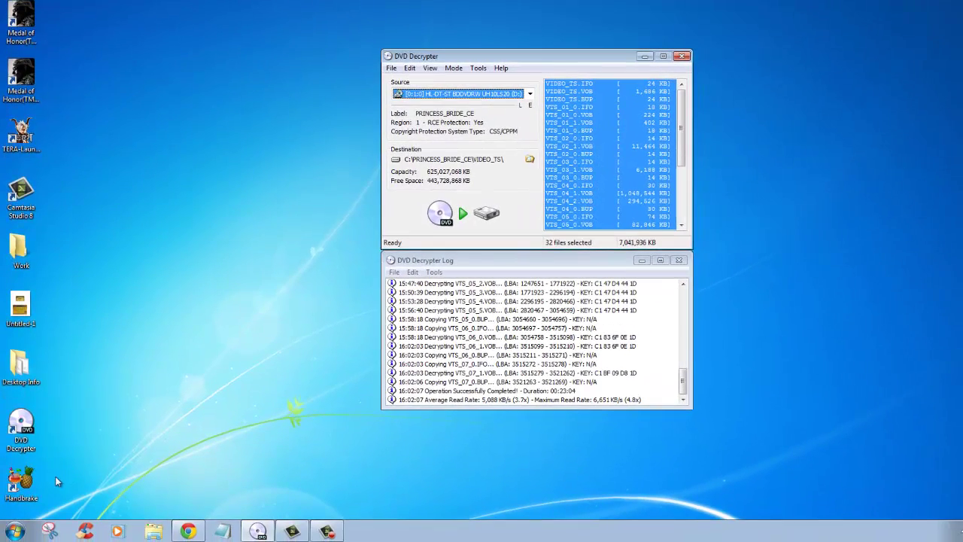
Step: Launch HandBrake by searching 'handb' in the Start menu
click(14, 531)
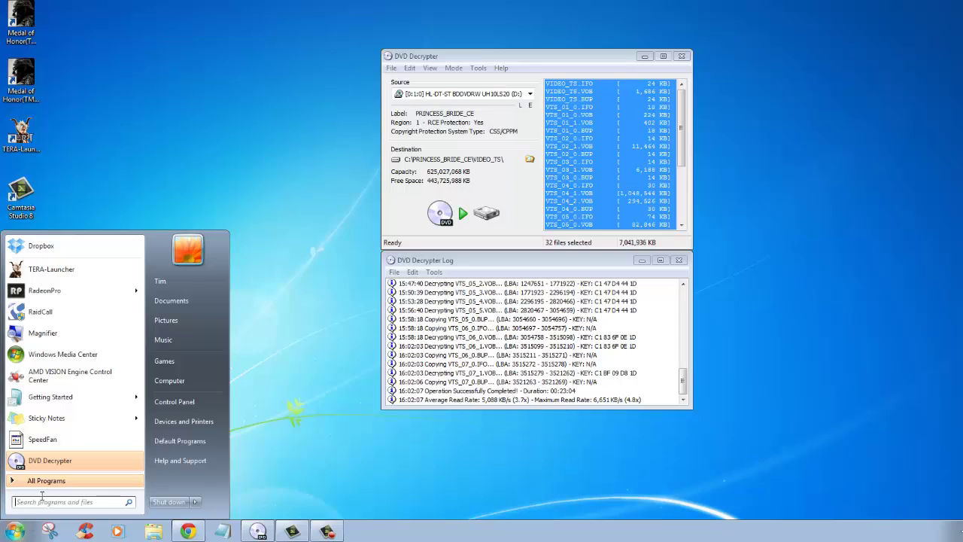
click(71, 494)
text(handb)
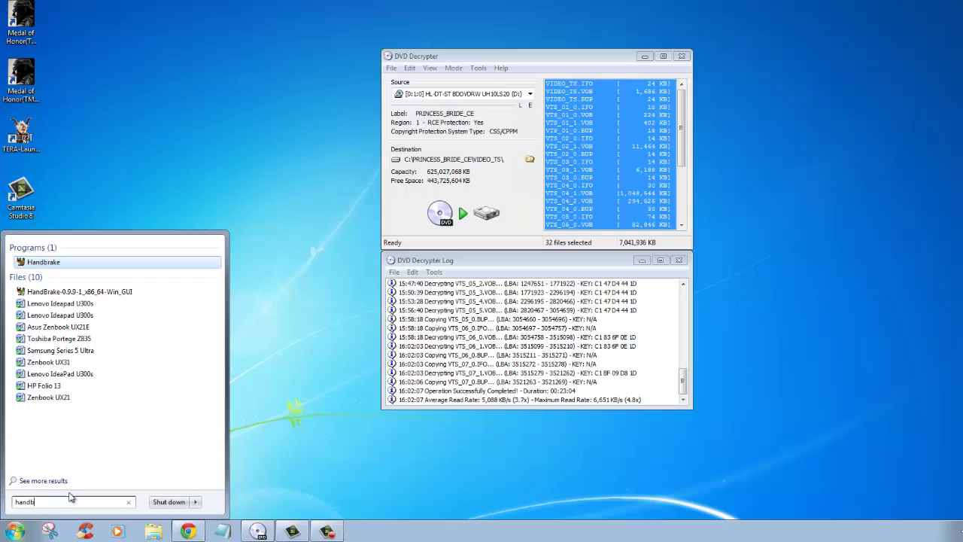
key(Return)
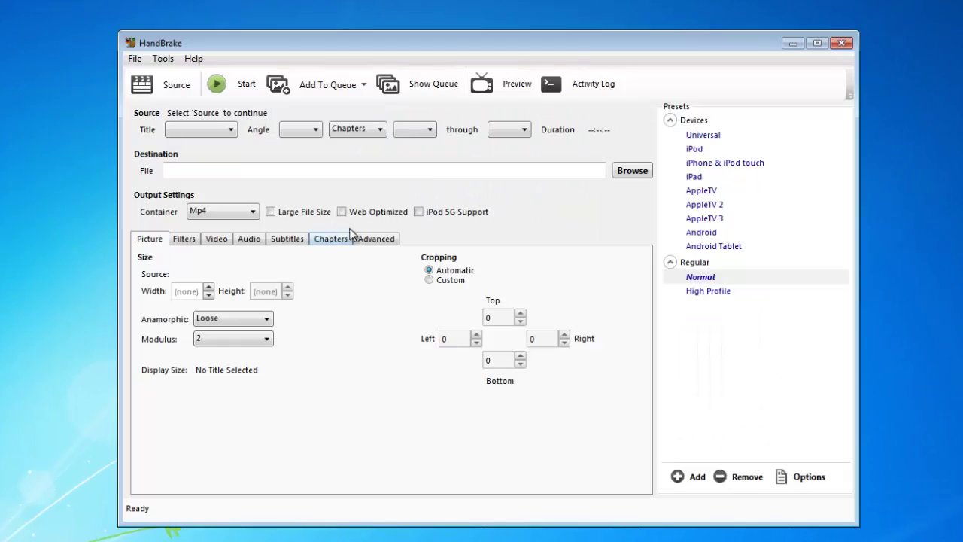
Step: Load the C:\PRINCESS_BRIDE_CE folder as the source, giving title 1 with chapters 1–29
click(178, 86)
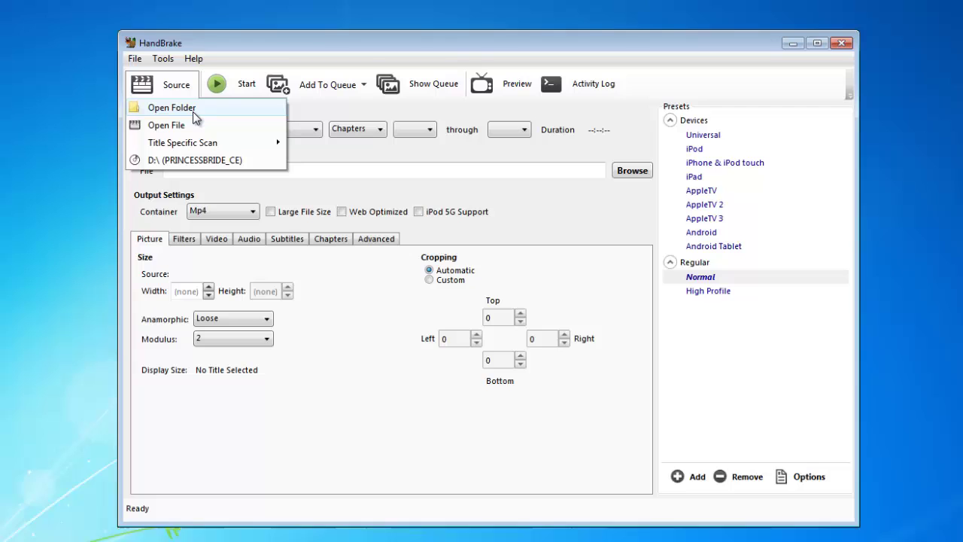
click(200, 109)
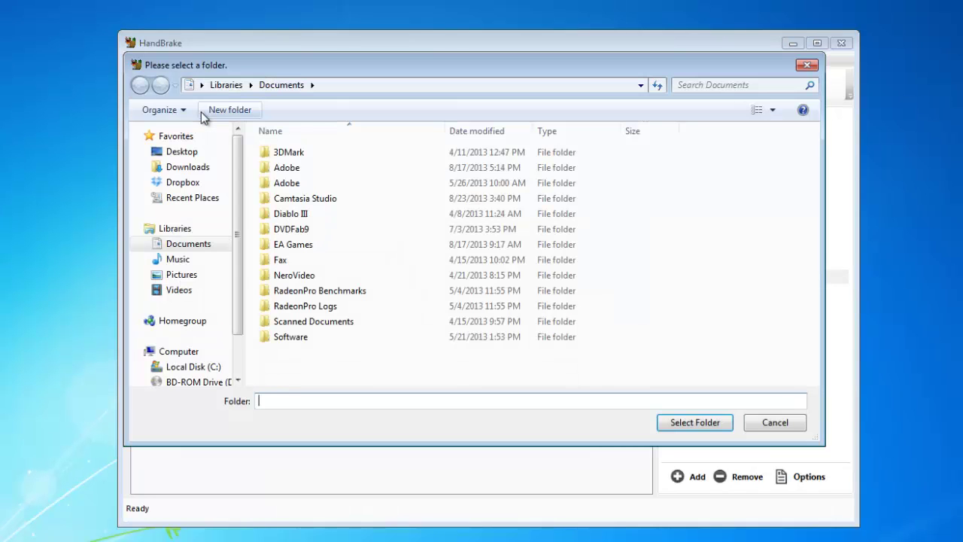
scroll(238, 259, down, 1)
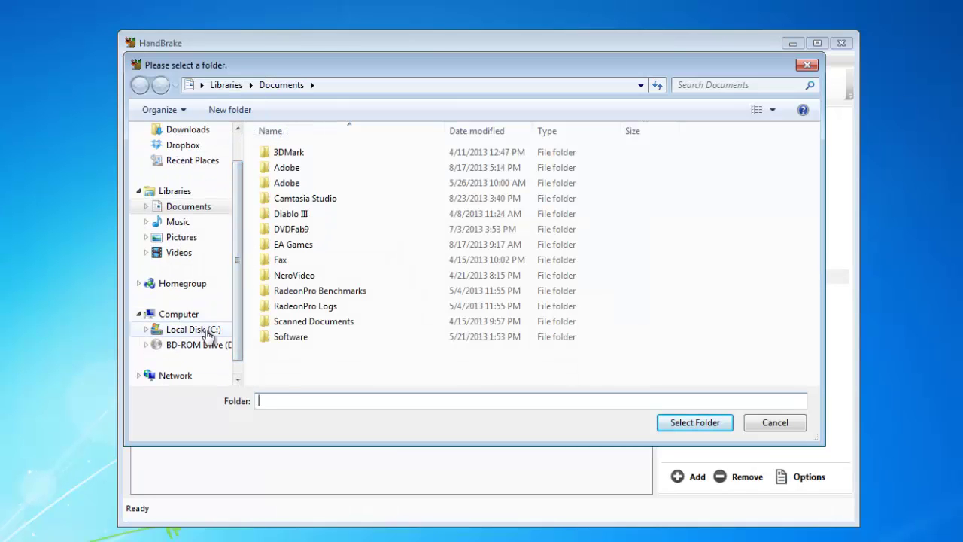
click(226, 331)
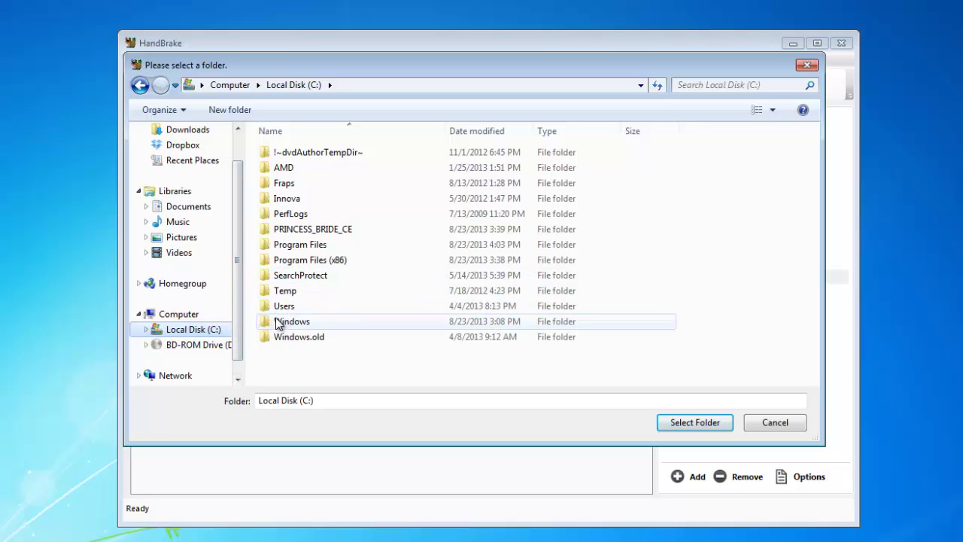
double_click(310, 230)
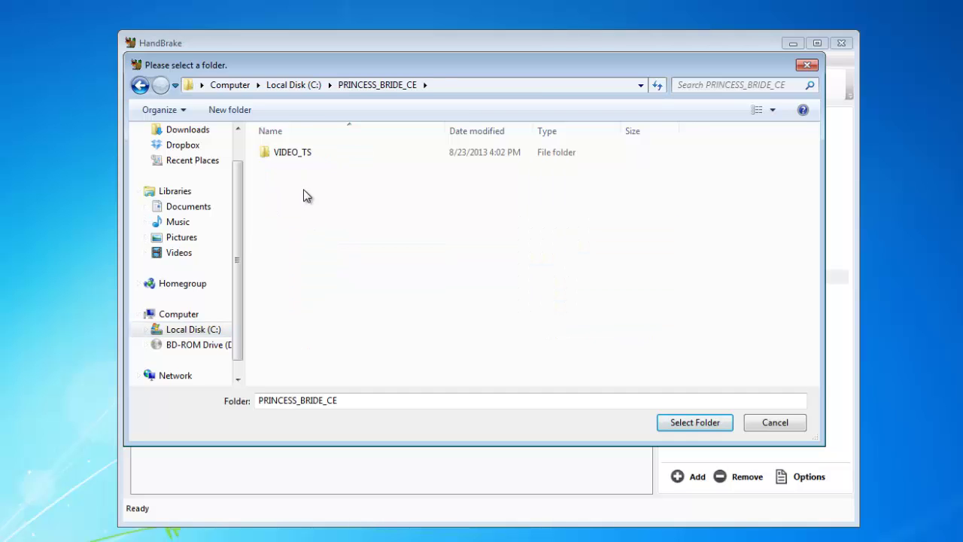
click(142, 87)
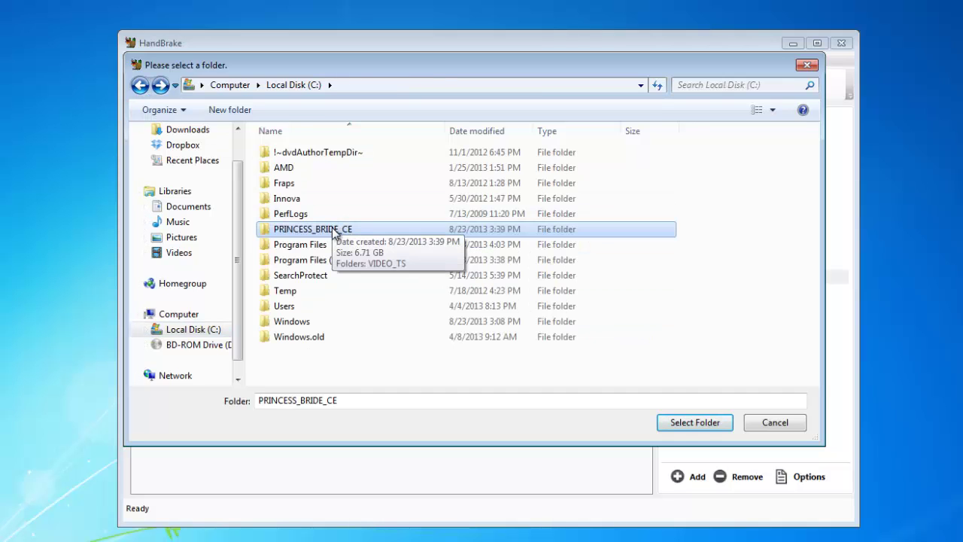
click(686, 421)
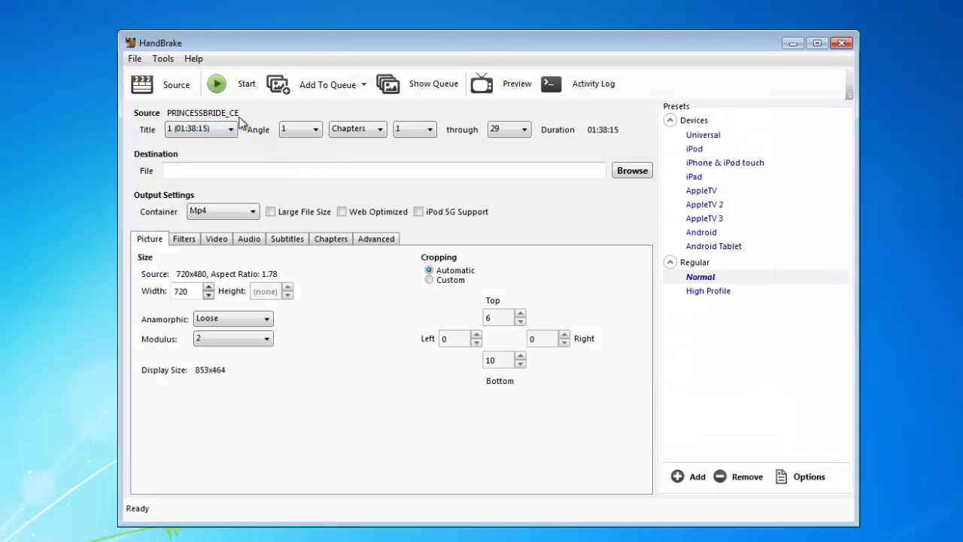
Step: Set the output destination to 'The Princess Bride.mp4' on the Desktop
click(500, 134)
click(625, 171)
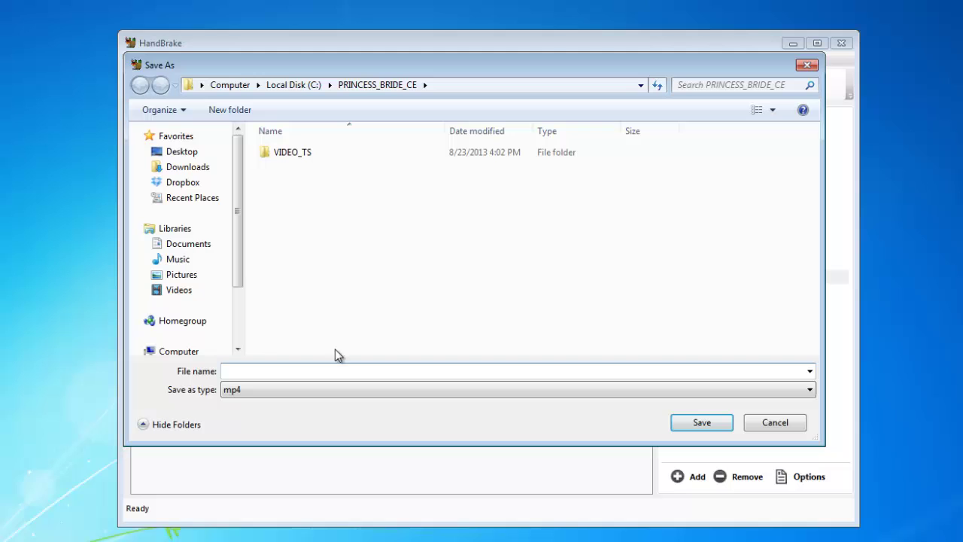
click(222, 155)
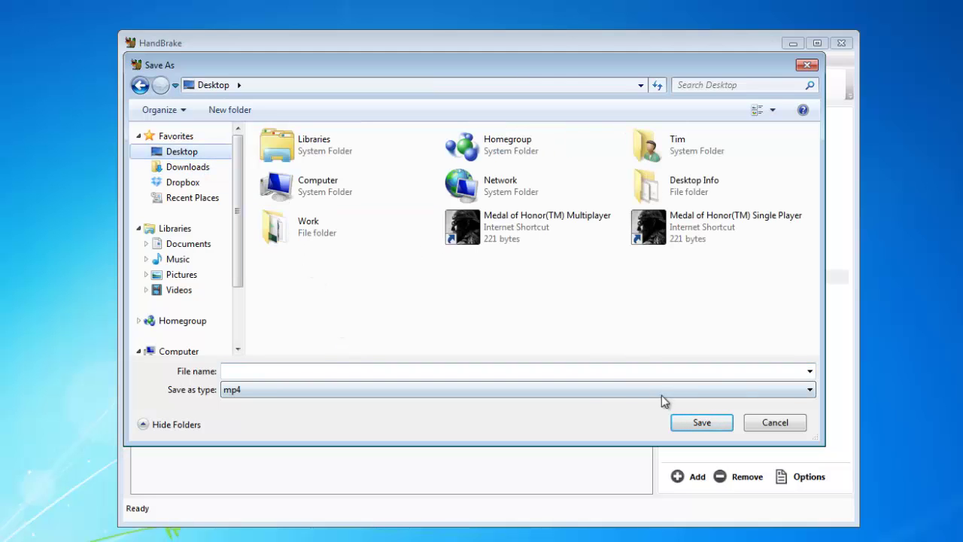
click(581, 372)
text(The Princess Bride)
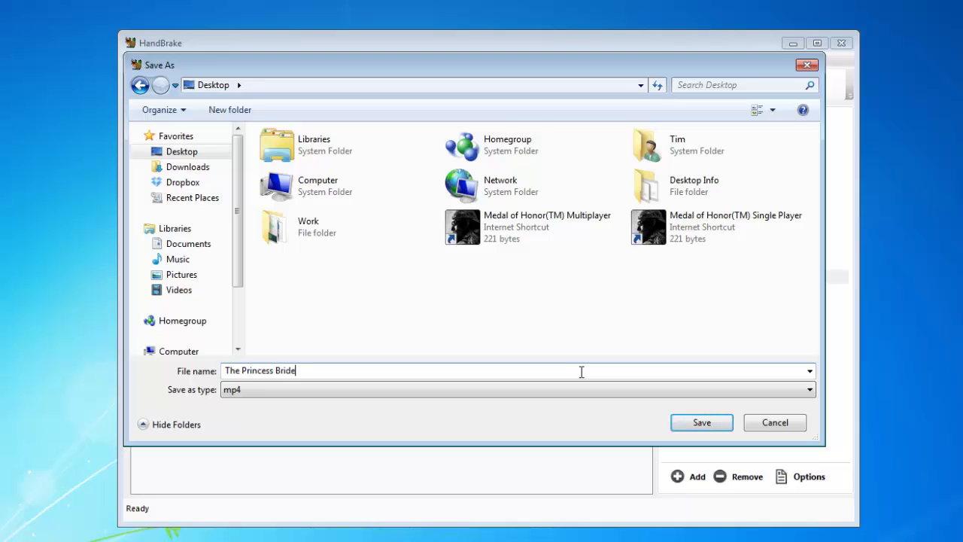
click(724, 423)
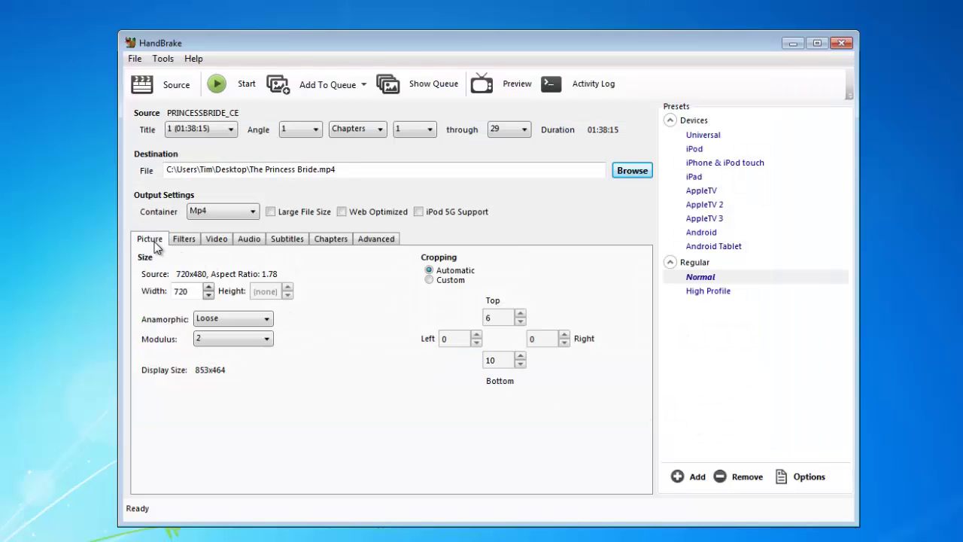
click(216, 241)
click(153, 243)
click(217, 239)
click(256, 239)
click(285, 240)
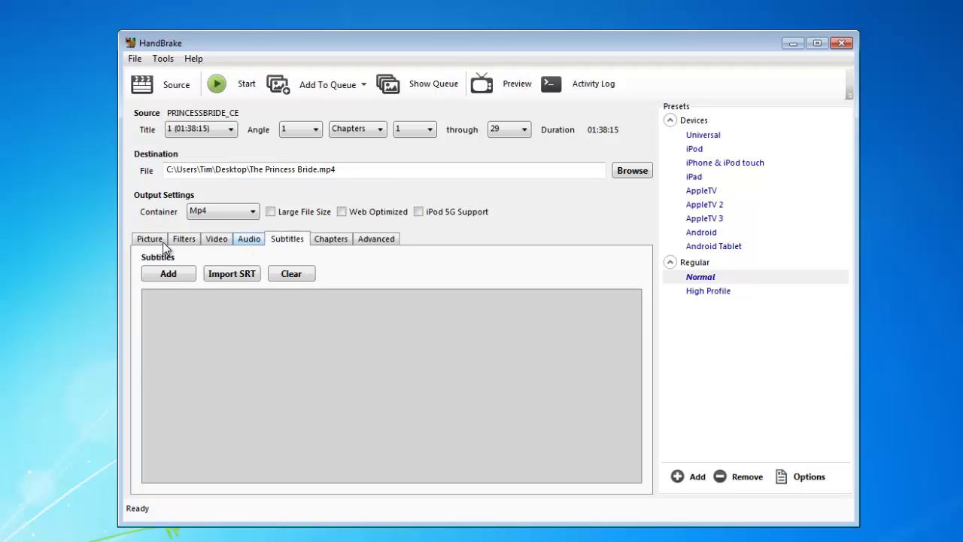
click(154, 239)
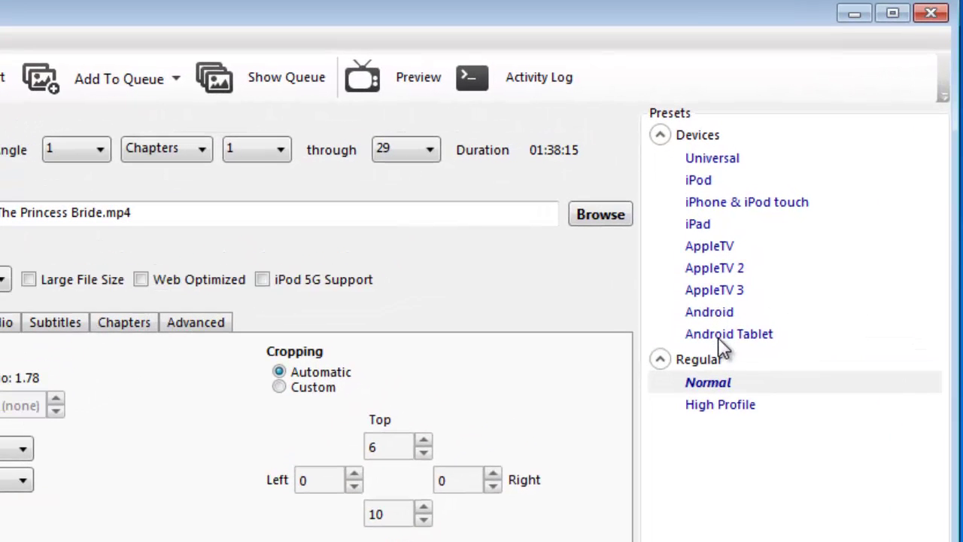
click(714, 220)
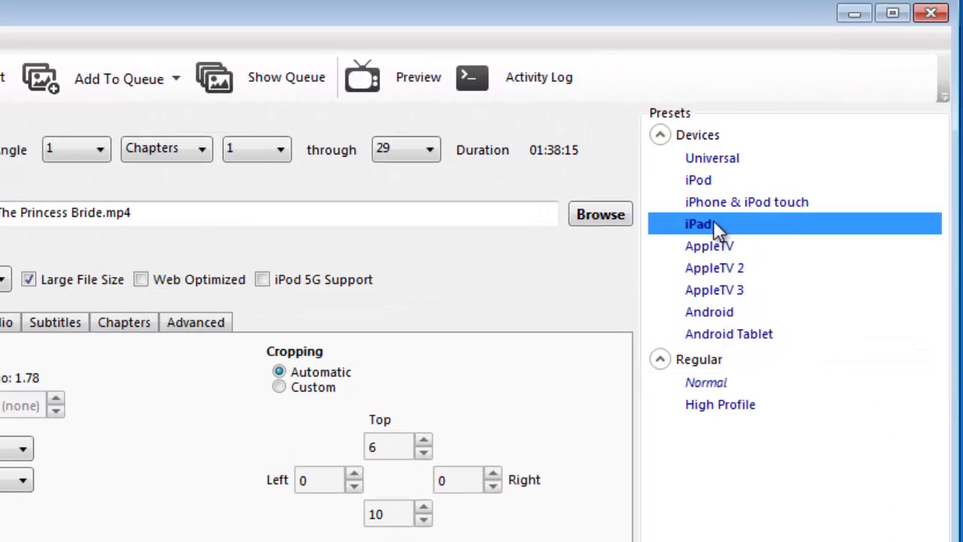
click(714, 202)
click(717, 180)
click(716, 161)
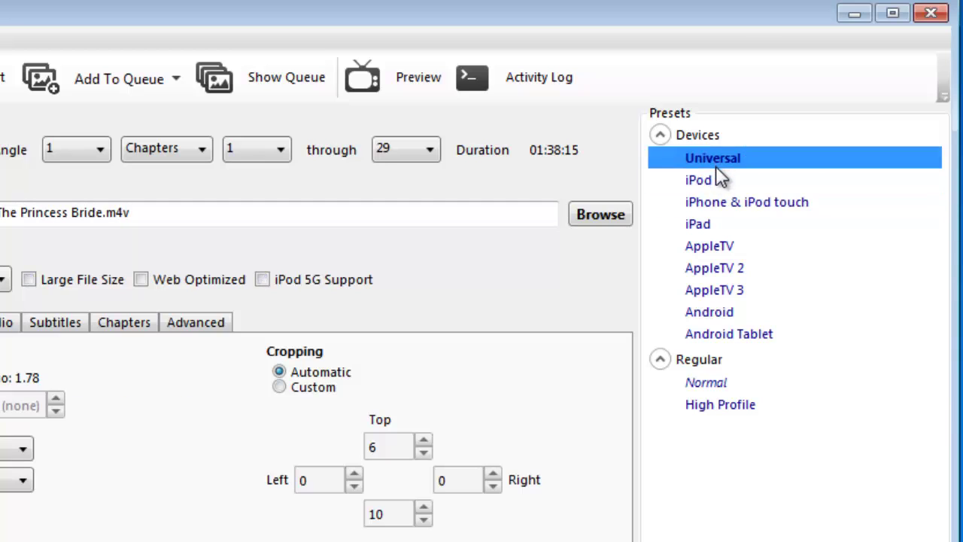
click(720, 184)
click(729, 229)
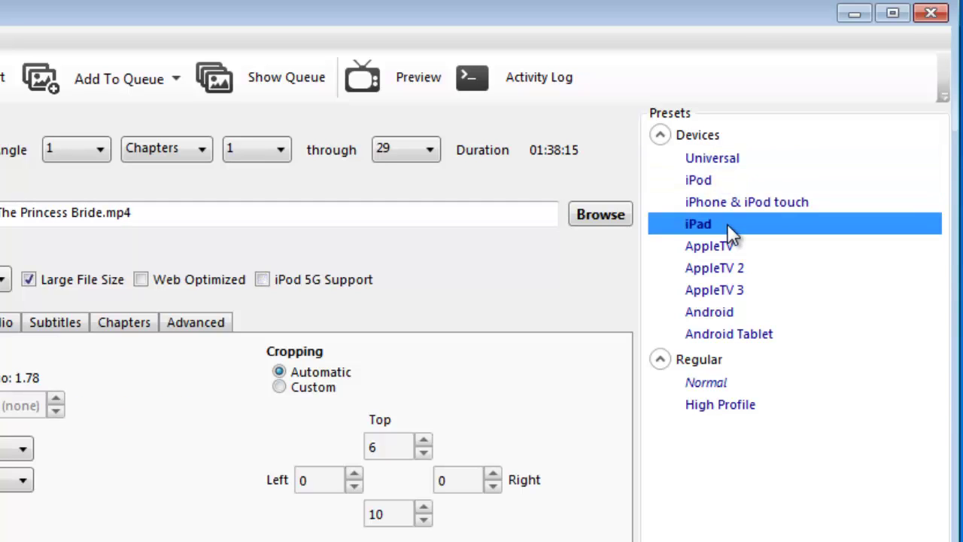
click(733, 246)
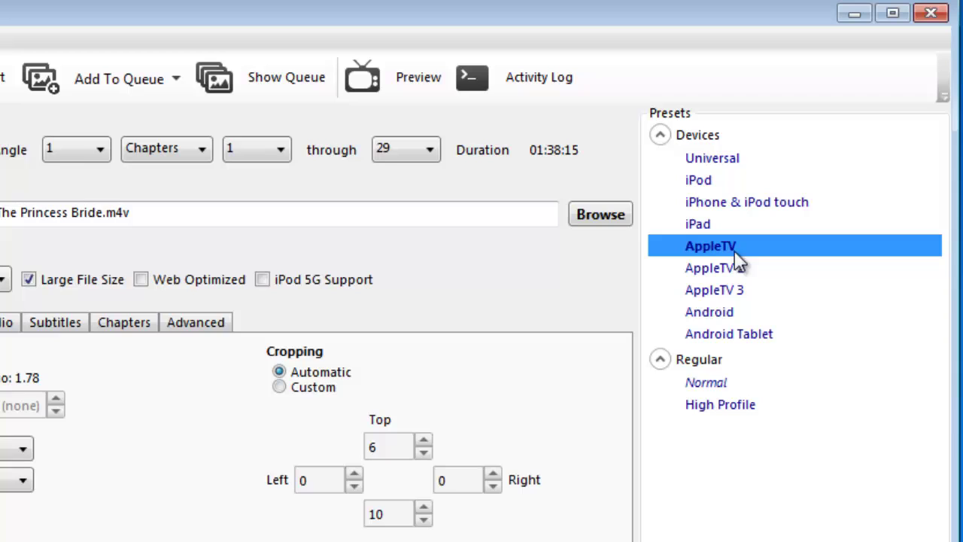
click(742, 384)
click(762, 407)
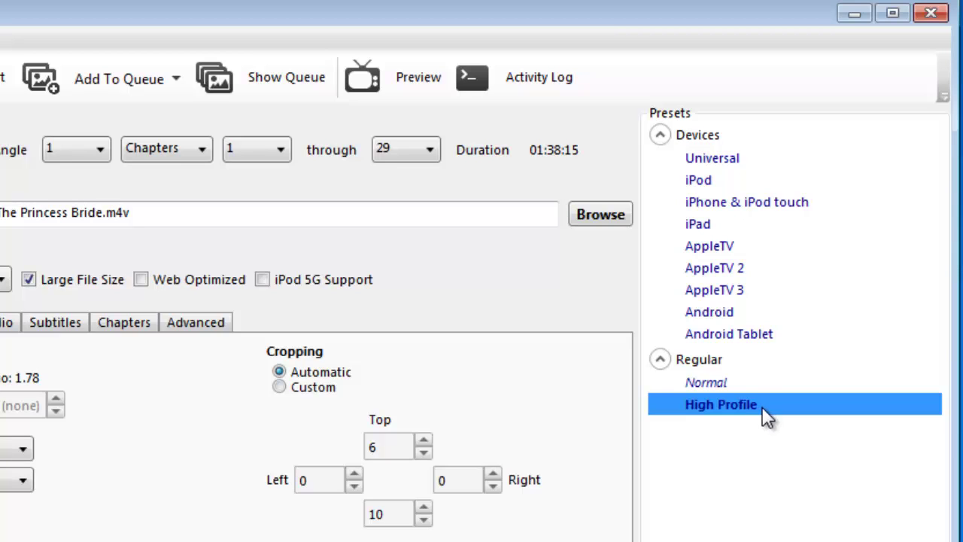
click(741, 384)
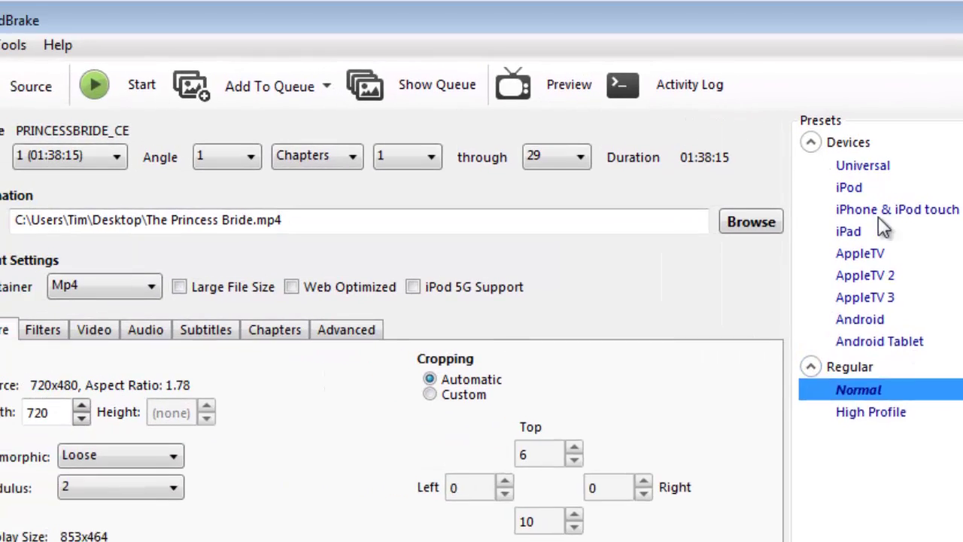
Step: Start the encode so The Princess Bride.mp4 is written to the desktop
click(215, 91)
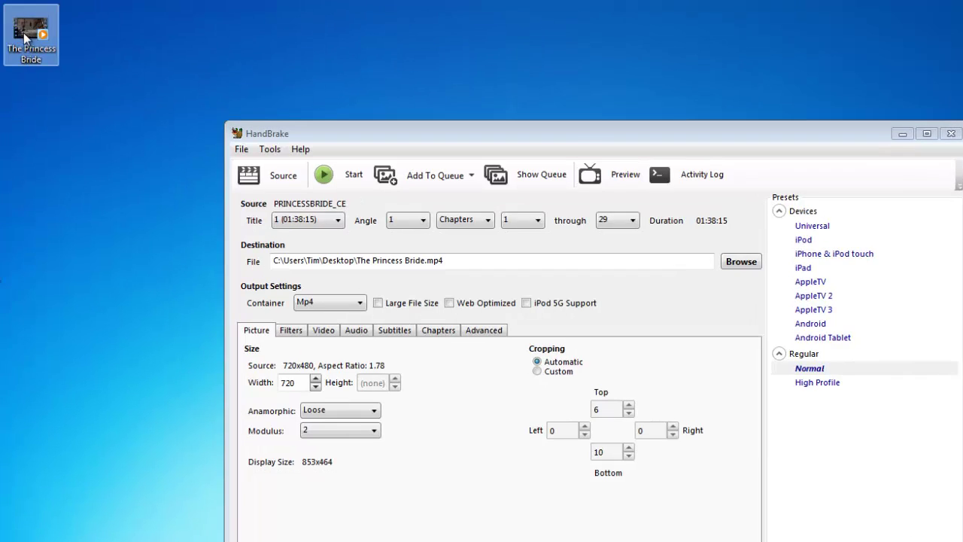
Step: Play The Princess Bride.mp4 in Windows Media Player, skip to about 56:50, then minimize the player
double_click(58, 47)
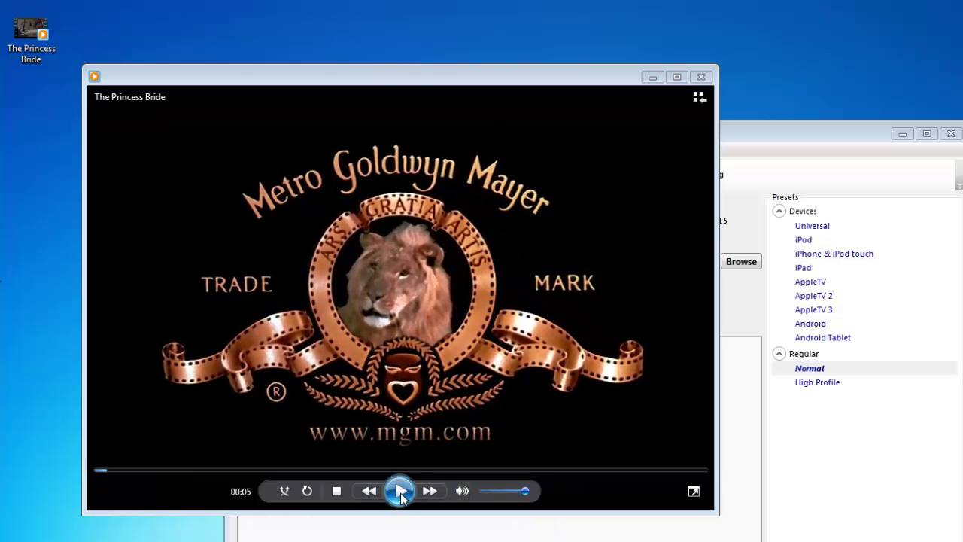
click(400, 493)
drag(626, 85, 673, 126)
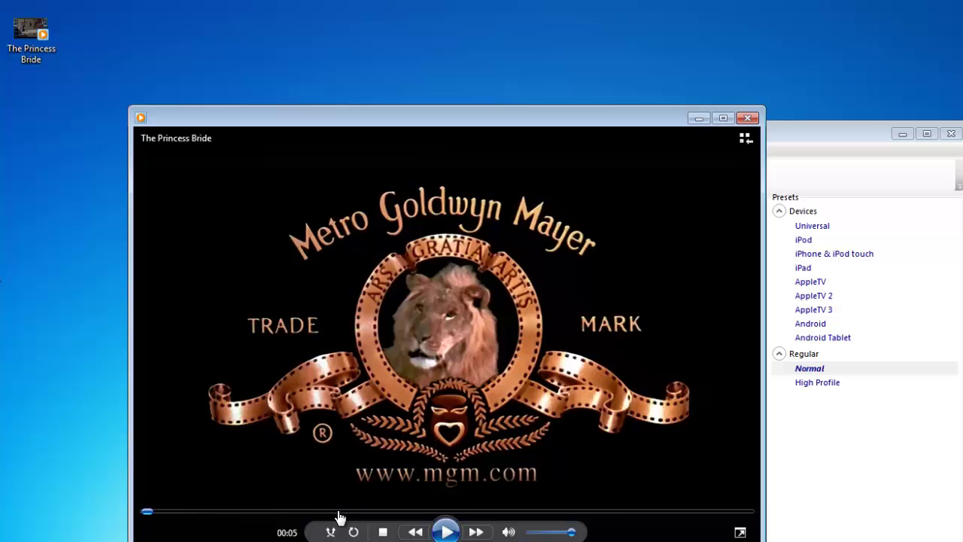
click(338, 512)
click(498, 512)
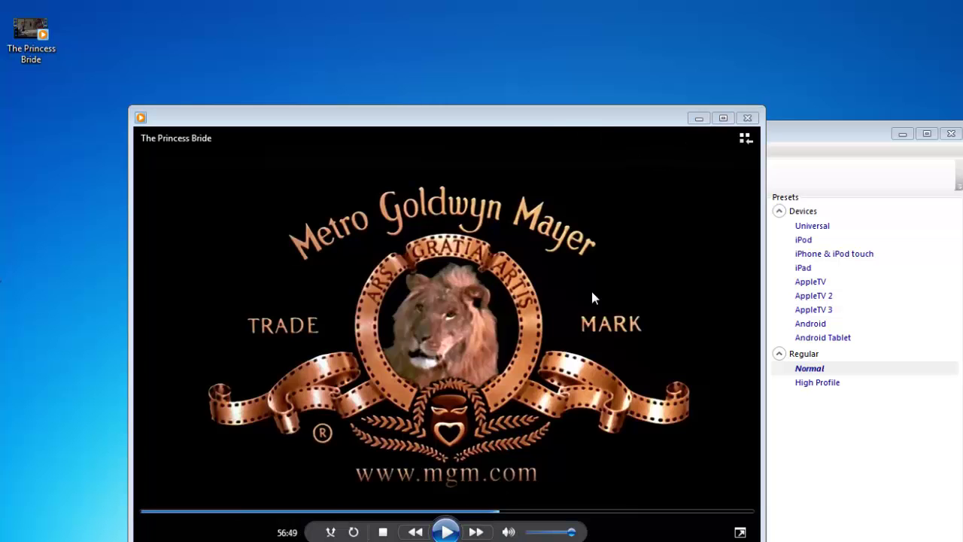
click(447, 532)
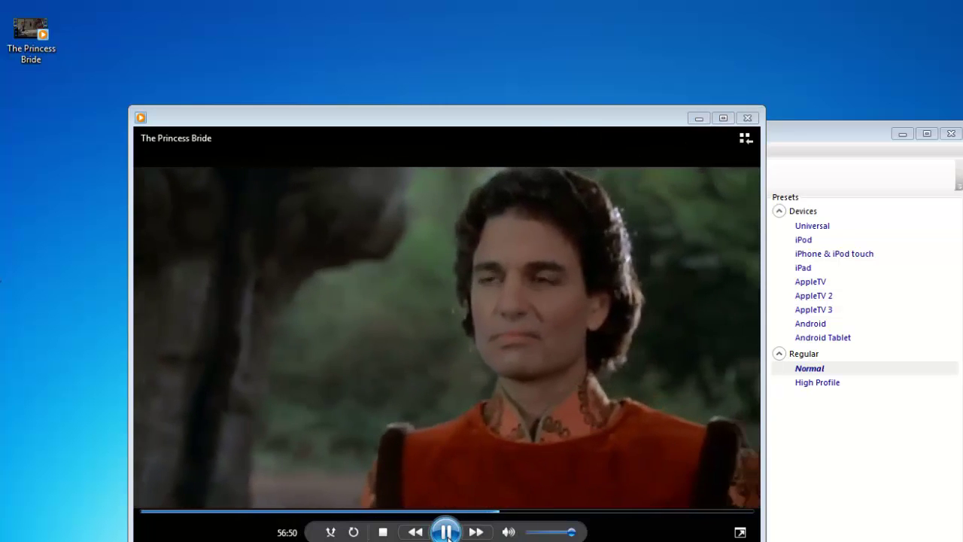
click(699, 118)
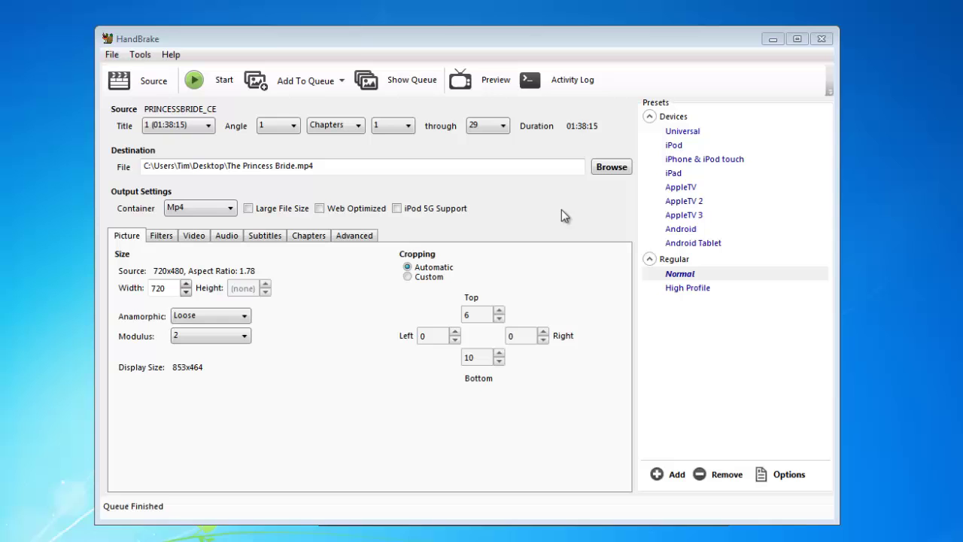
Step: Review the Video, Audio and Subtitles tabs of the finished conversion
click(196, 237)
click(227, 237)
click(260, 238)
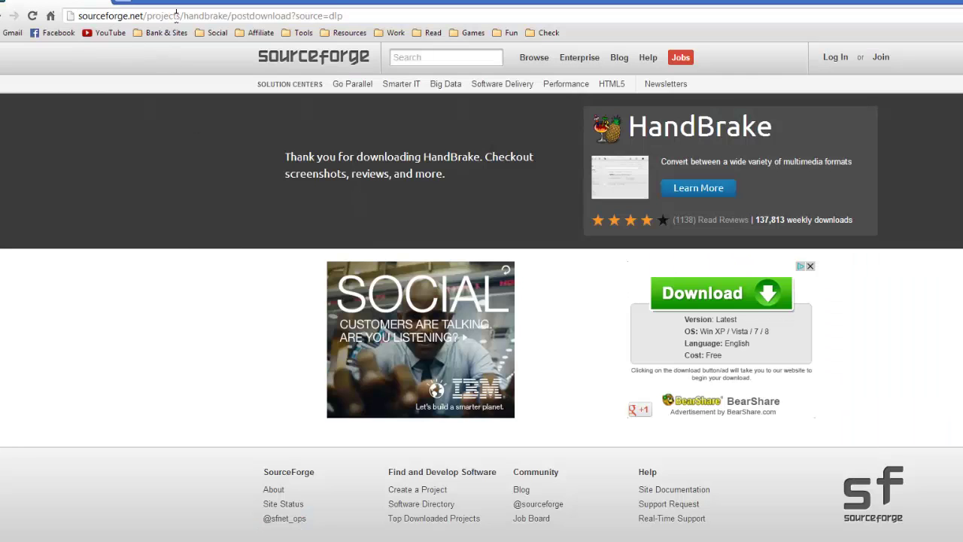
Step: Search Google for 'dvdfab' and open the official DVDFab site featuring DVDFab Media Player 2.0
click(176, 15)
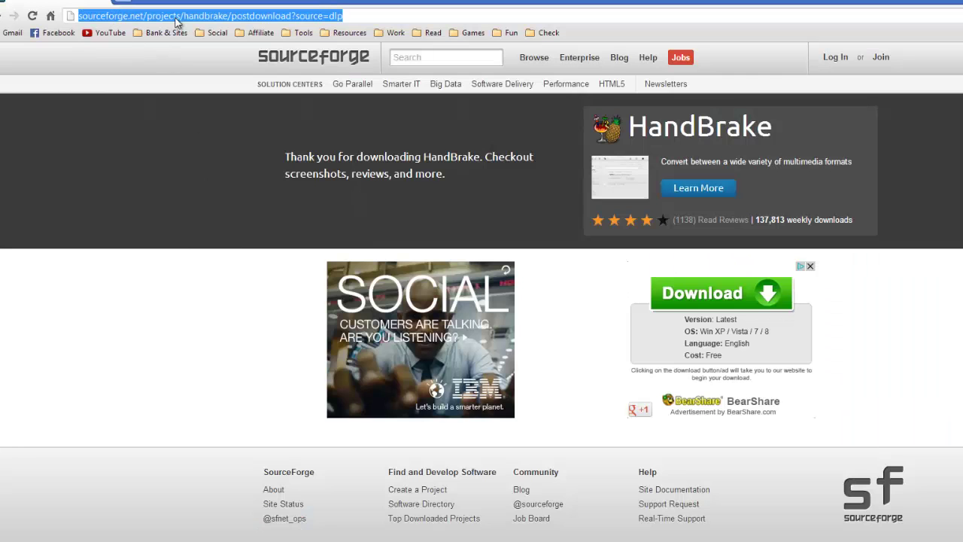
text(dvd)
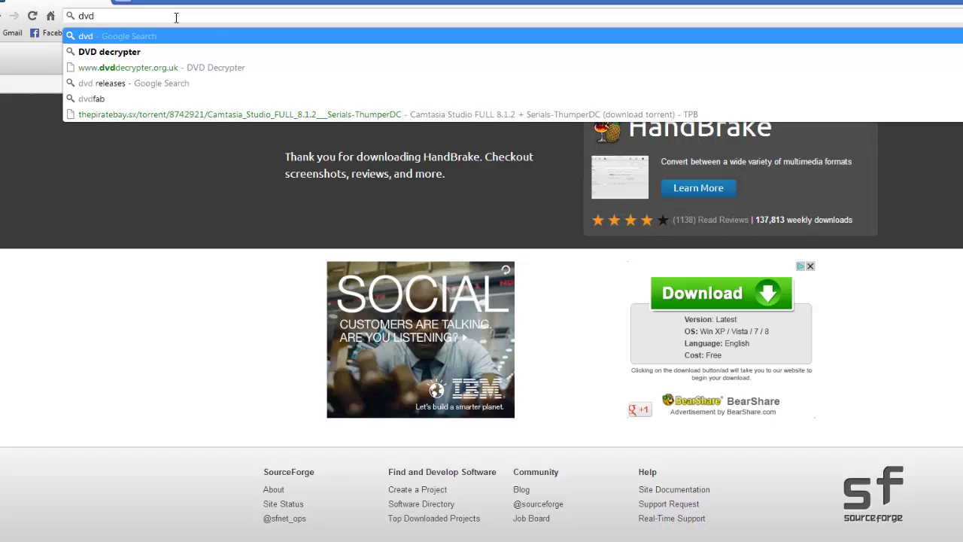
text(fab)
key(Return)
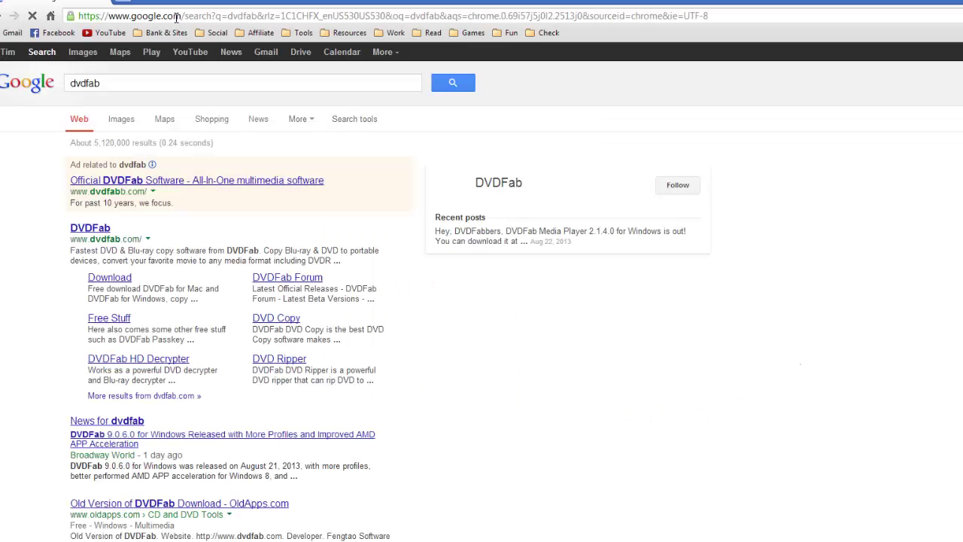
click(90, 228)
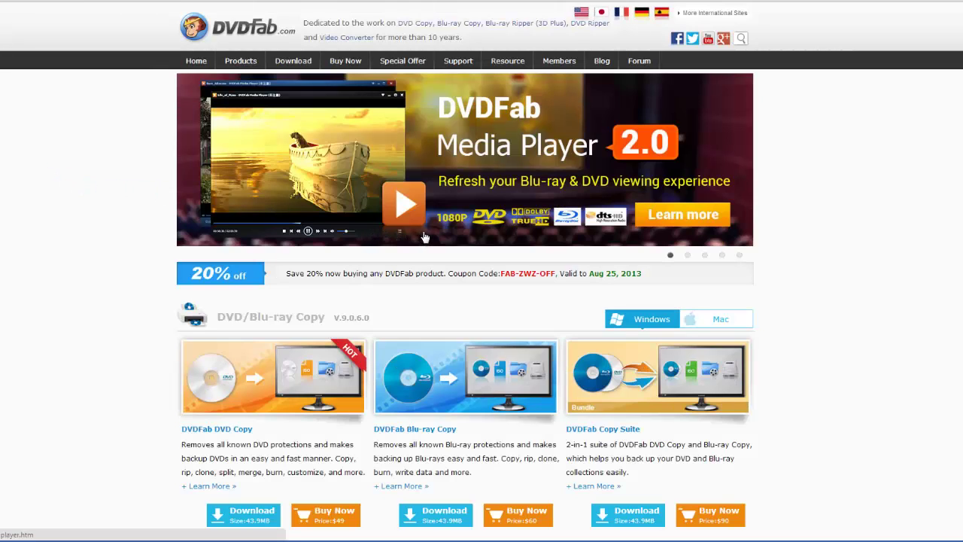
scroll(444, 260, down, 3)
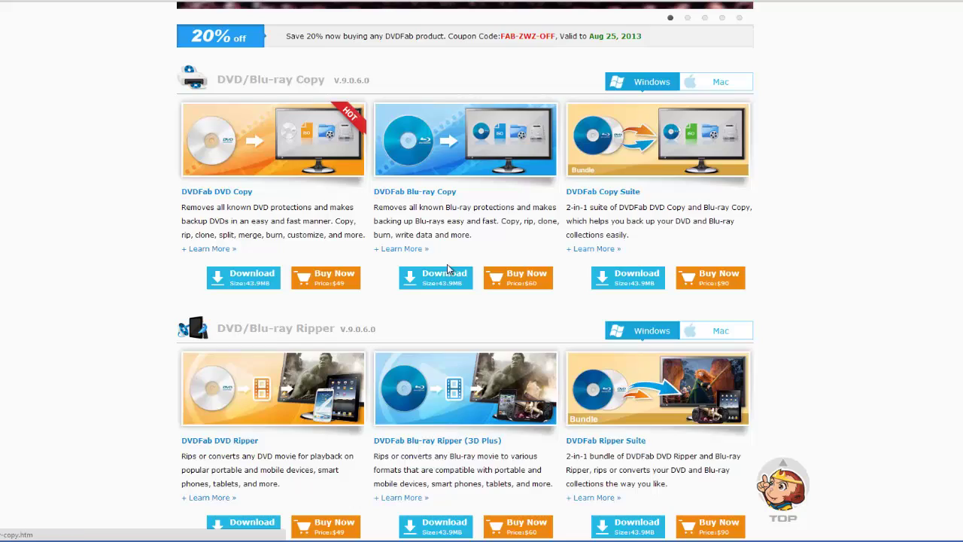
scroll(447, 264, up, 3)
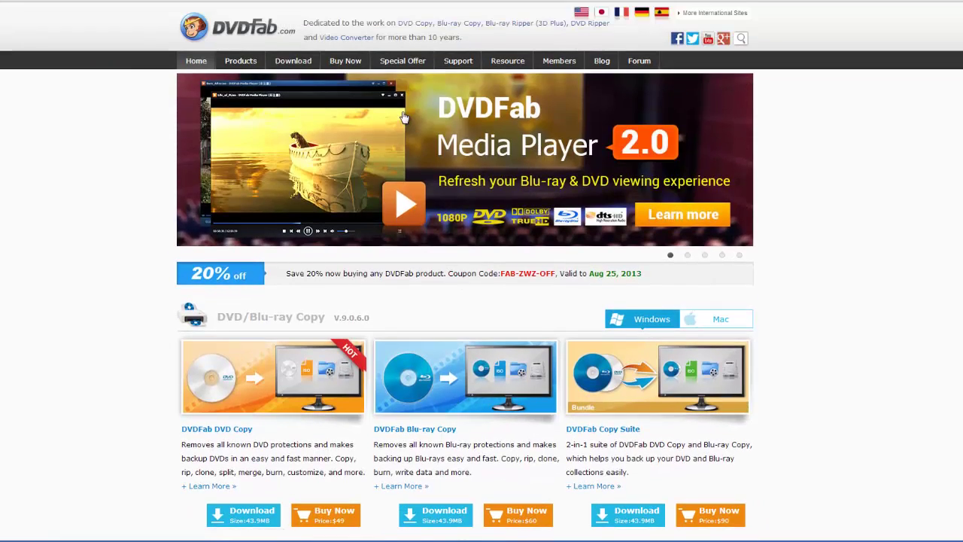
scroll(441, 323, down, 3)
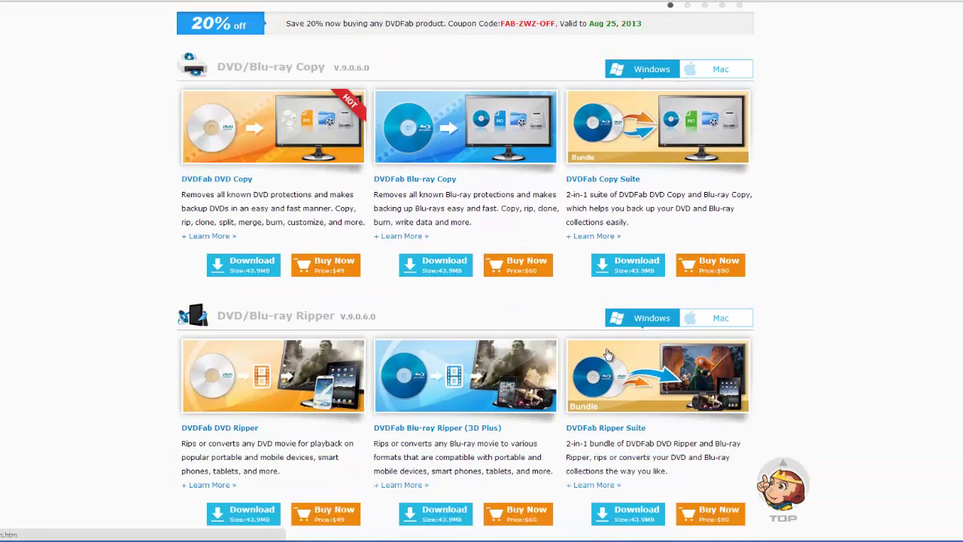
scroll(596, 226, up, 1)
scroll(722, 338, up, 1)
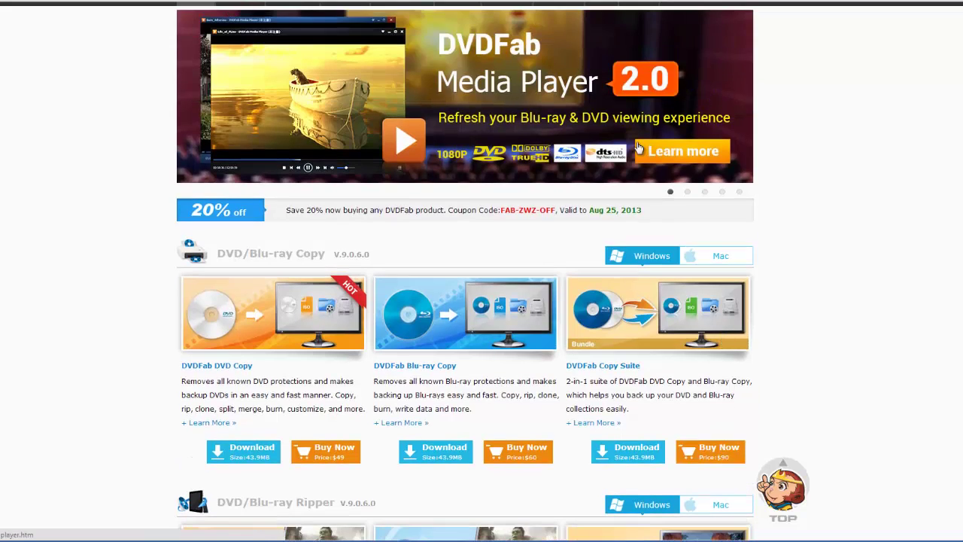